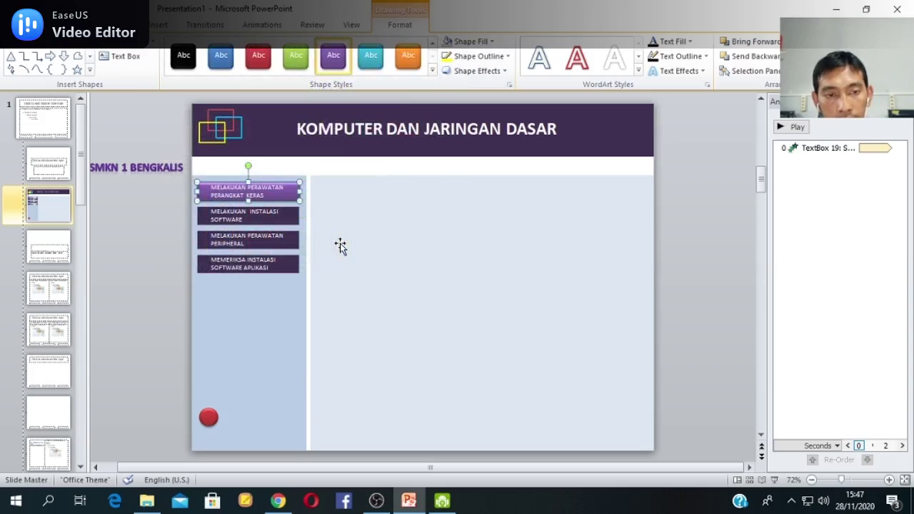
- Apply the blue gradient shape style to the MELAKUKAN INSTALASI SOFTWARE menu button on the slide layout
{"action": "left_click", "coordinate": [150, 283]}
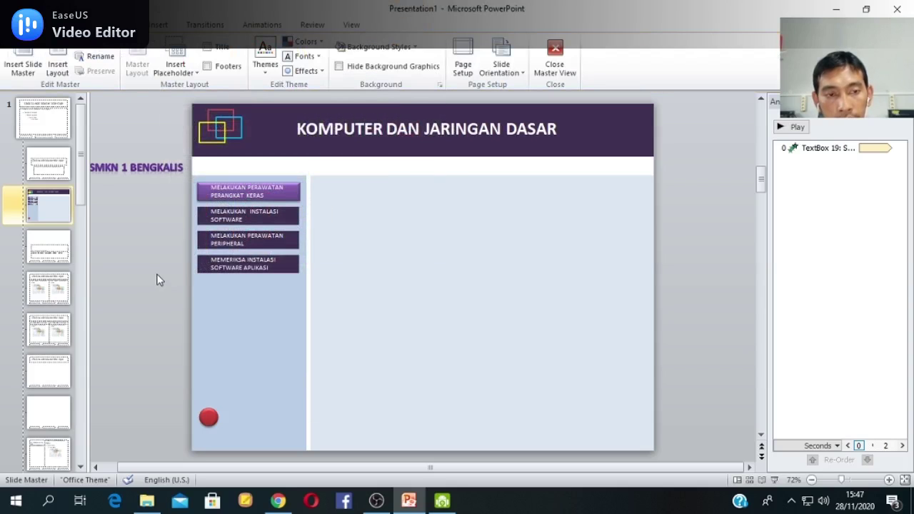
{"action": "left_click", "coordinate": [299, 218]}
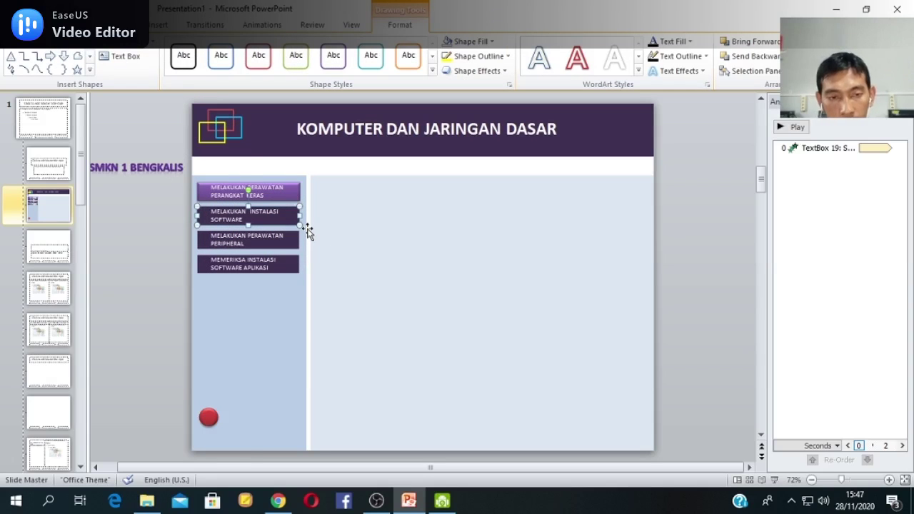
{"action": "right_click", "coordinate": [308, 231]}
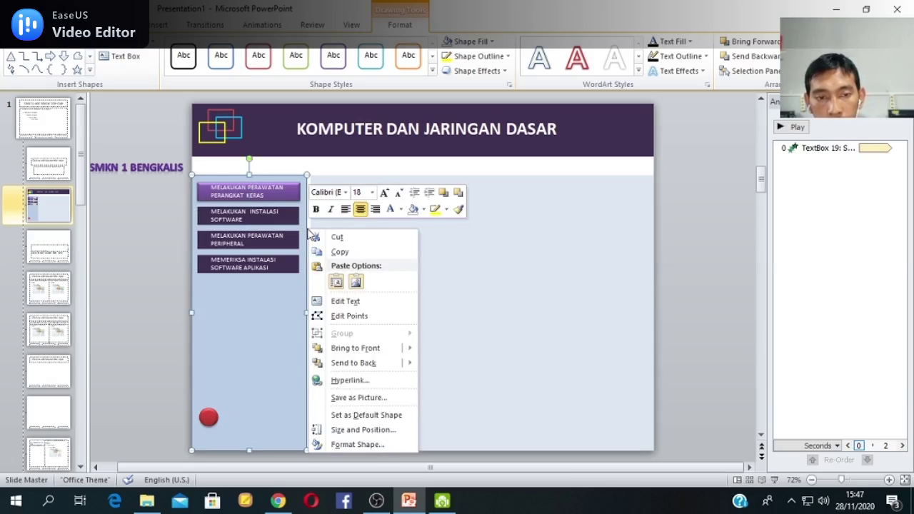
{"action": "key", "text": "Escape"}
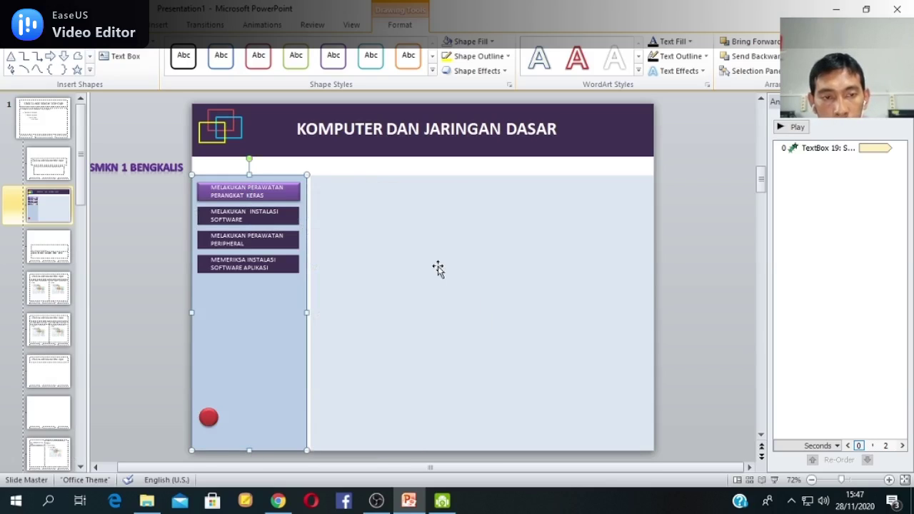
{"action": "left_click", "coordinate": [283, 213]}
{"action": "left_click", "coordinate": [284, 216]}
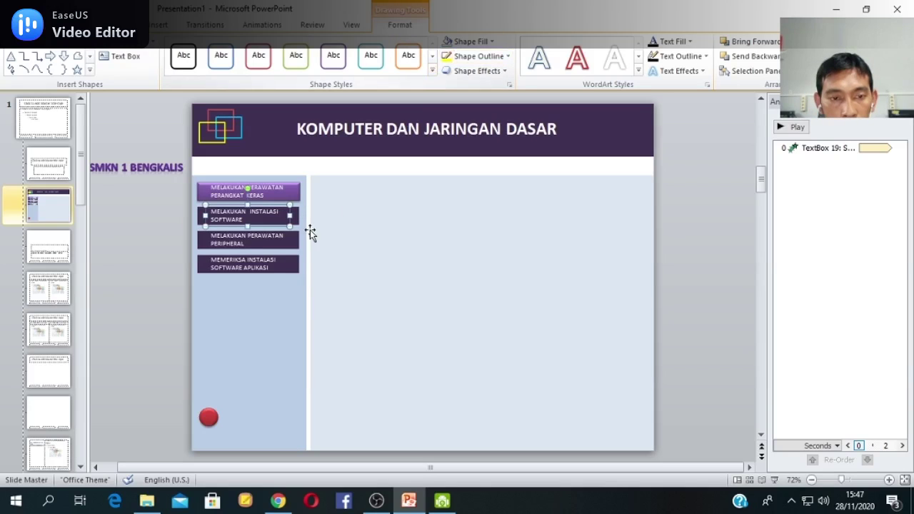
{"action": "left_click", "coordinate": [296, 222]}
{"action": "left_click", "coordinate": [297, 222]}
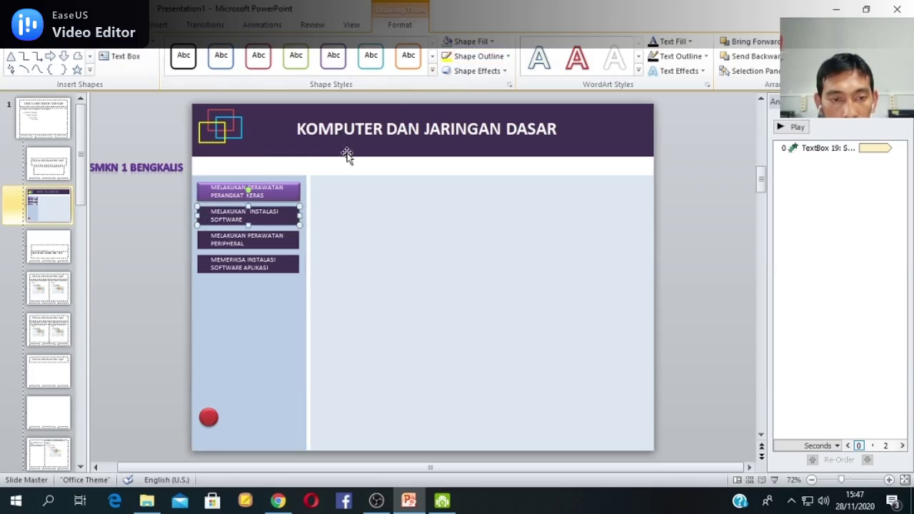
{"action": "left_click", "coordinate": [431, 70]}
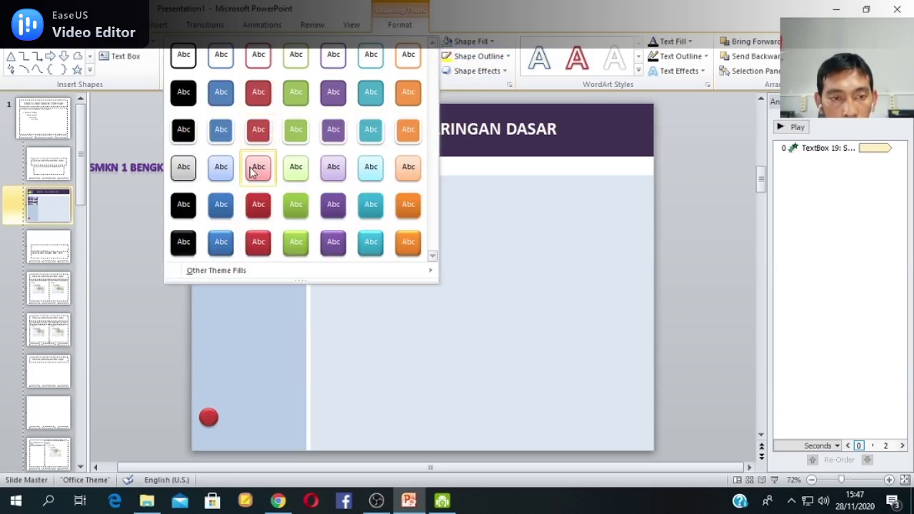
{"action": "left_click", "coordinate": [221, 204]}
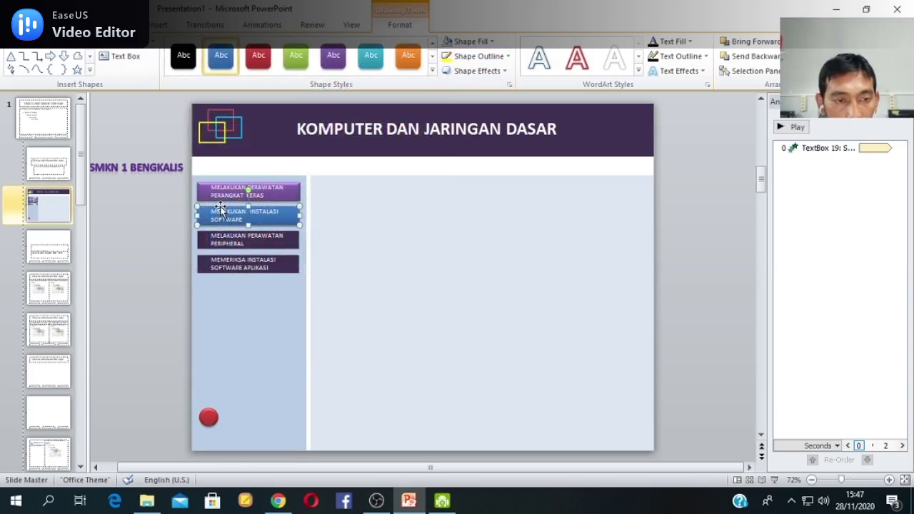
- Apply the glossy green shape style to the MELAKUKAN PERAWATAN PERIPHERAL menu button
{"action": "left_click", "coordinate": [292, 245]}
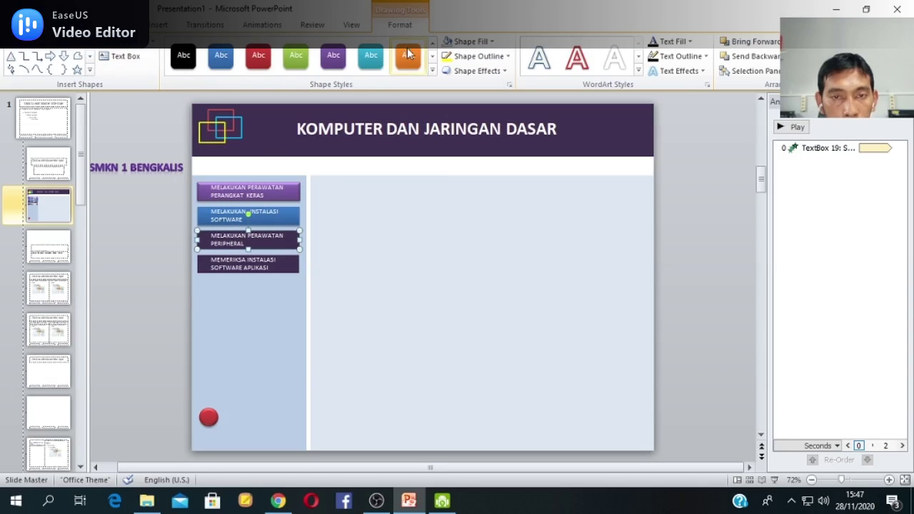
{"action": "left_click", "coordinate": [432, 72]}
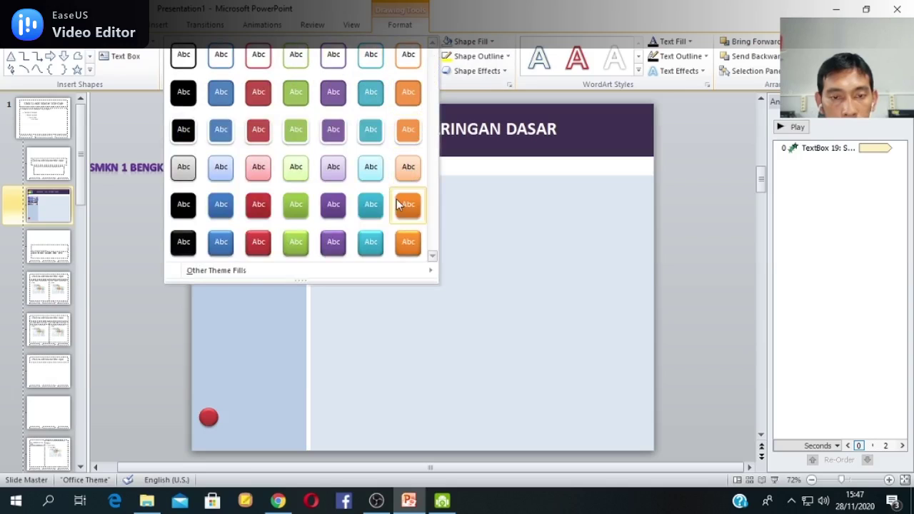
{"action": "left_click", "coordinate": [293, 243]}
- Apply the glossy black shape style to the MEMERIKSA INSTALASI SOFTWARE APLIKASI menu button and deselect it
{"action": "left_click", "coordinate": [293, 267]}
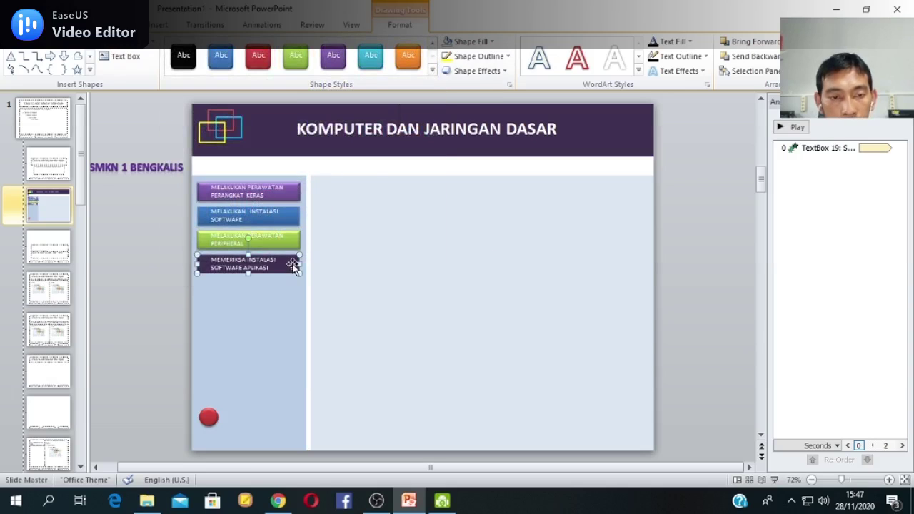
{"action": "left_click", "coordinate": [432, 71]}
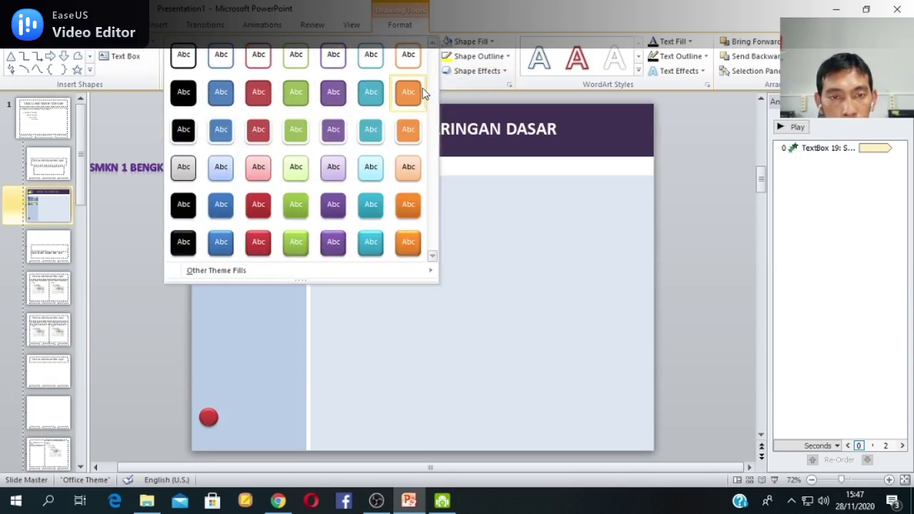
{"action": "left_click", "coordinate": [369, 178]}
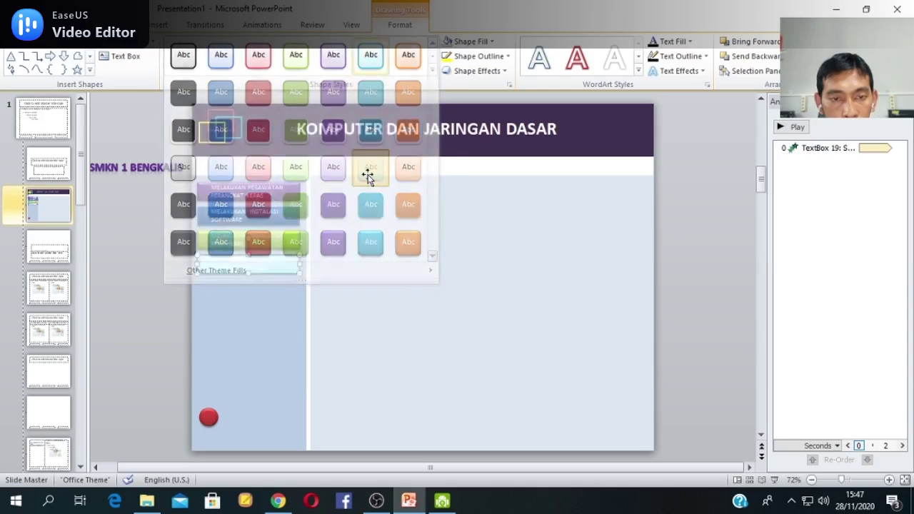
{"action": "left_click", "coordinate": [432, 72]}
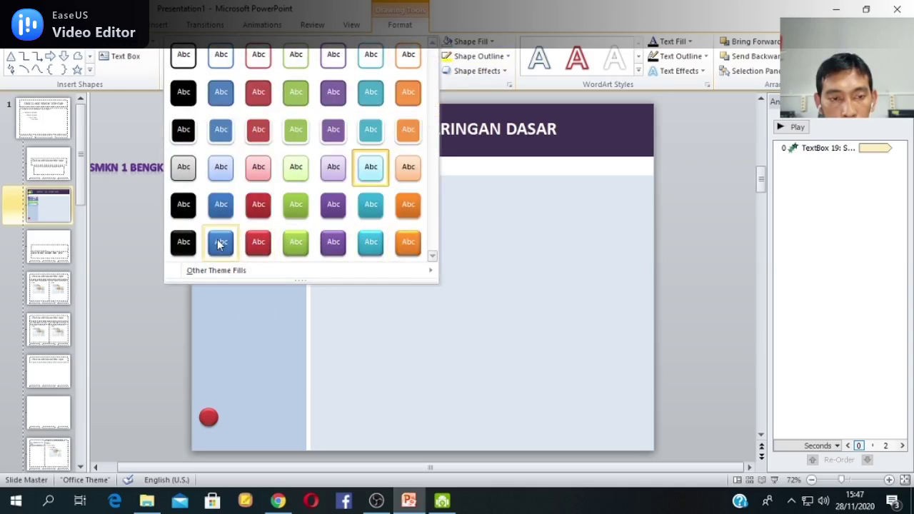
{"action": "left_click", "coordinate": [188, 241]}
{"action": "left_click", "coordinate": [288, 289]}
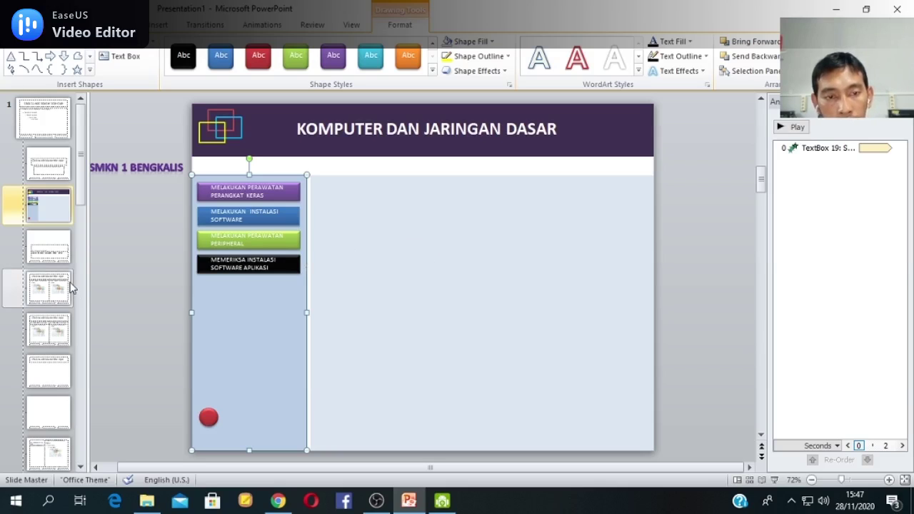
{"action": "left_click", "coordinate": [140, 265]}
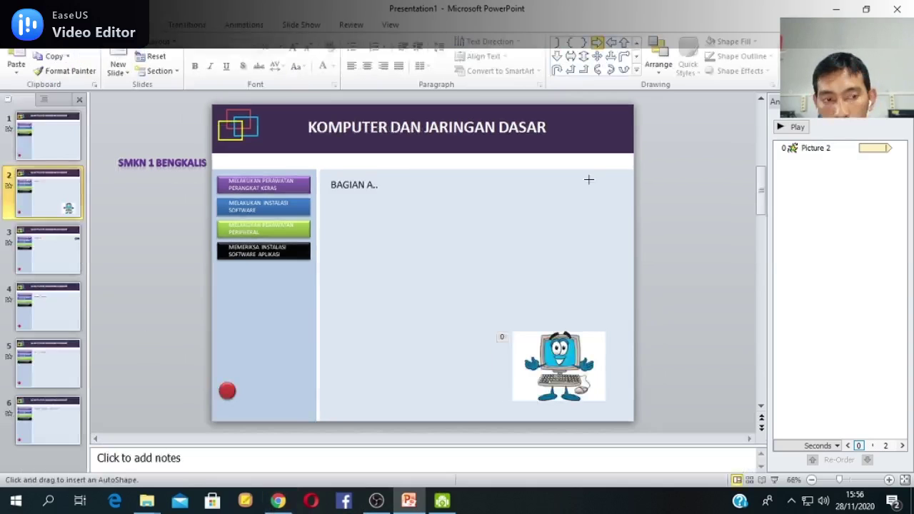
- Draw a small right arrow in the upper-right corner of slide 2's content area and hyperlink it to Slide 3
{"action": "left_click_drag", "start_coordinate": [588, 178], "coordinate": [618, 196]}
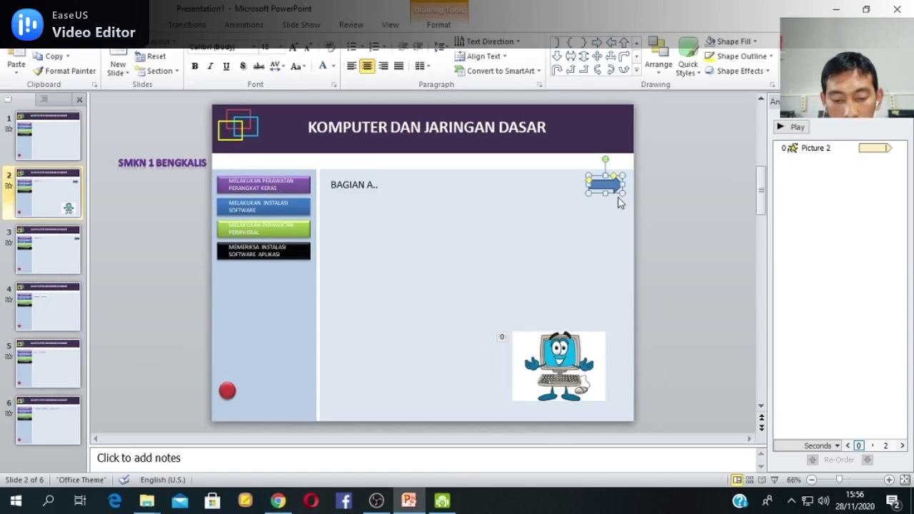
{"action": "key", "text": "ctrl+k"}
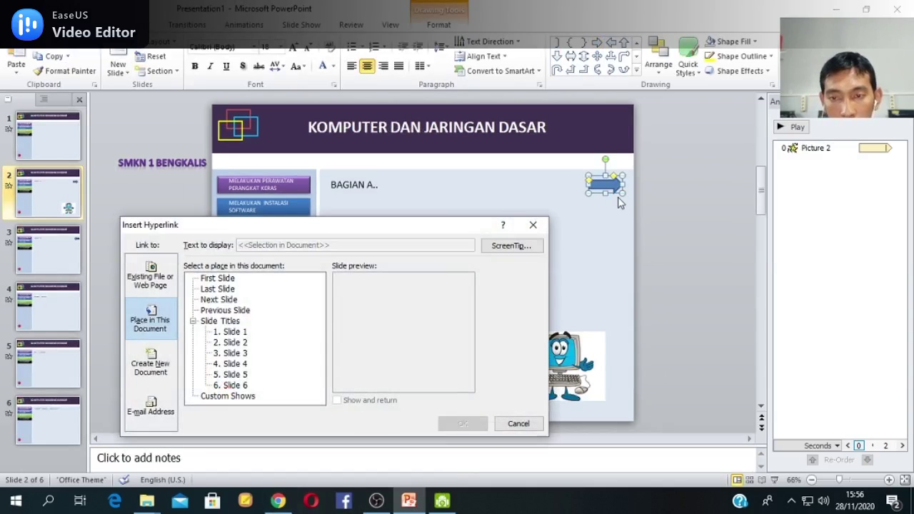
{"action": "left_click", "coordinate": [237, 353]}
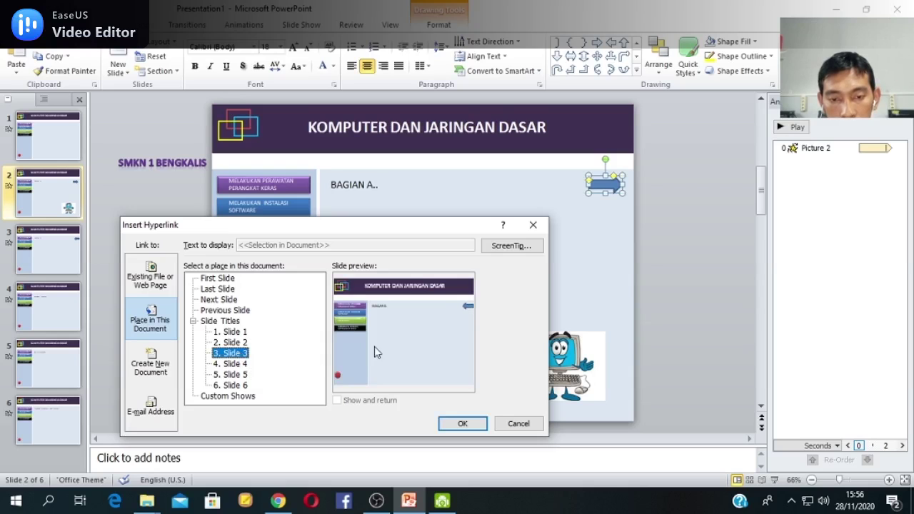
{"action": "left_click", "coordinate": [461, 424]}
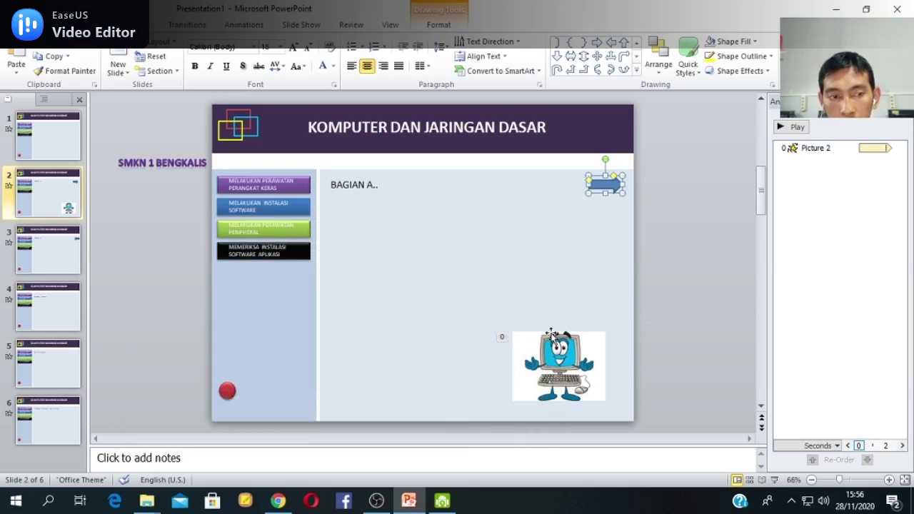
{"action": "left_click", "coordinate": [673, 247]}
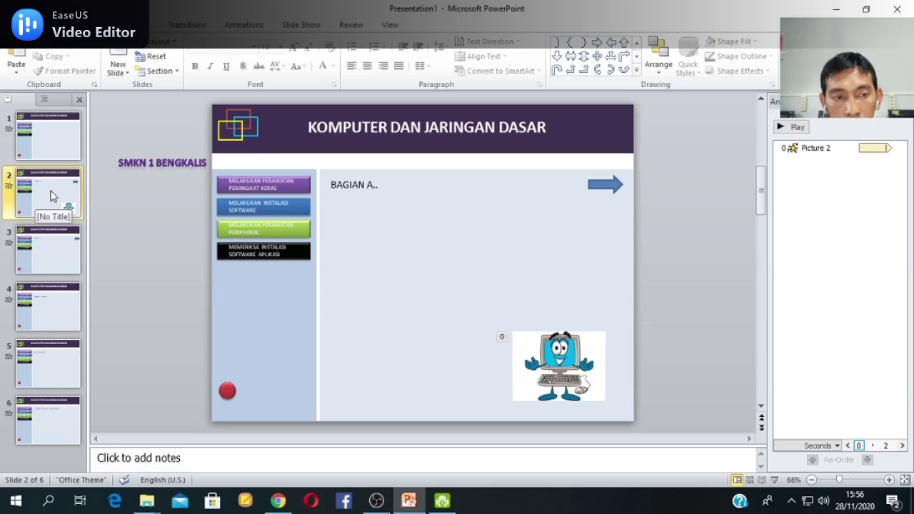
- Compare slides 2 and 3, and test the menu buttons and the arrow links between BAGIAN A and BAGIAN B in the slide show
{"action": "left_click", "coordinate": [55, 238]}
{"action": "left_click", "coordinate": [52, 206]}
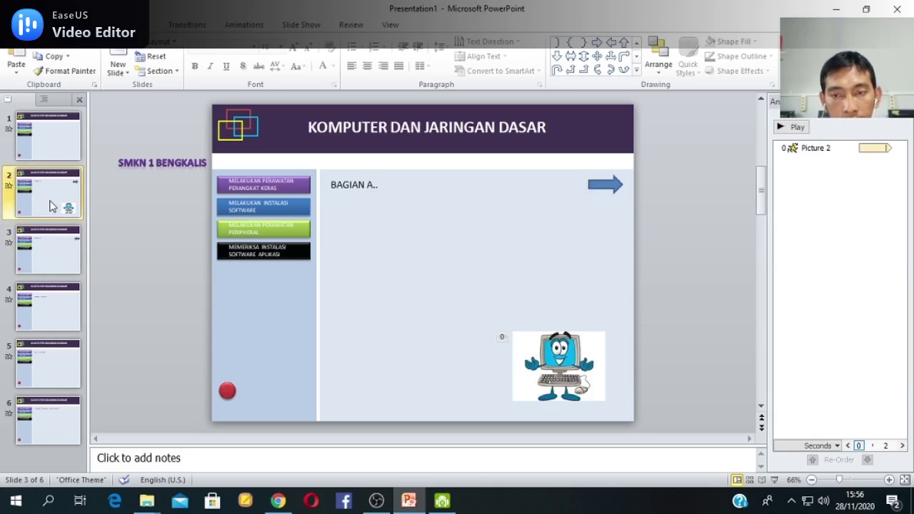
{"action": "left_click", "coordinate": [52, 248]}
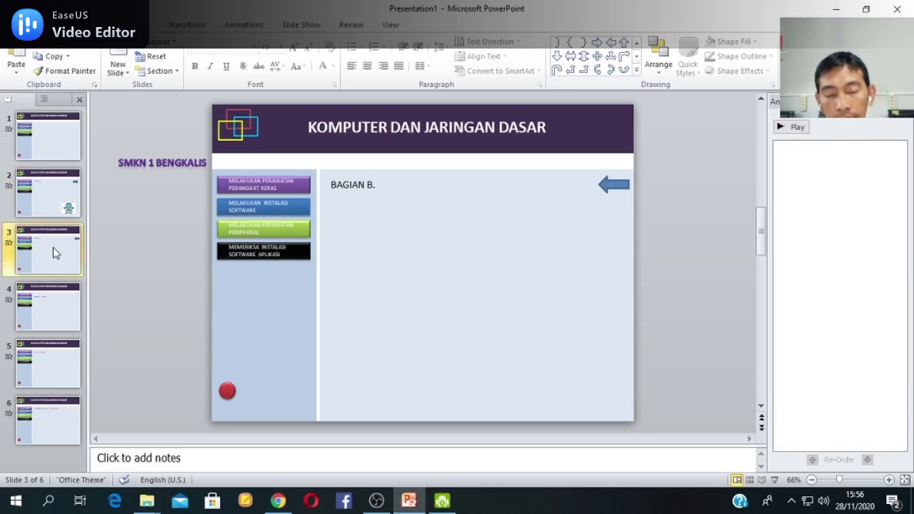
{"action": "left_click", "coordinate": [51, 199]}
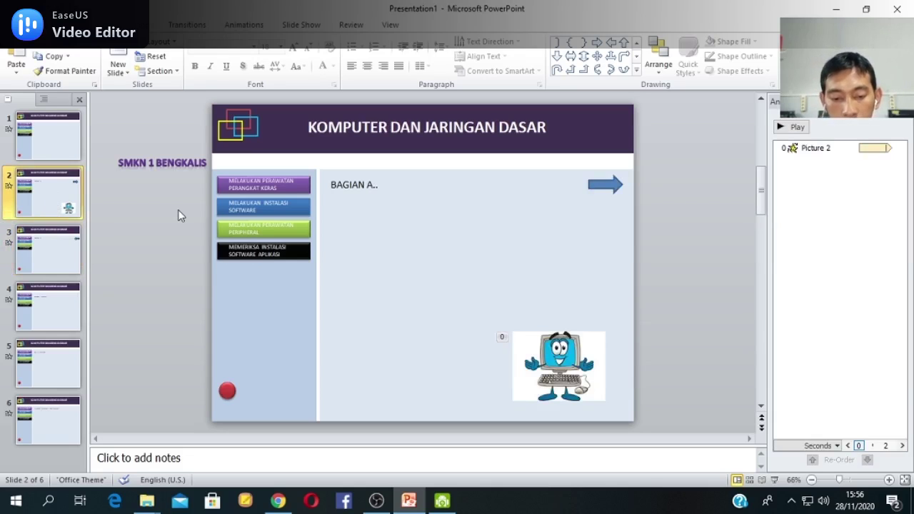
{"action": "key", "text": "shift+F5"}
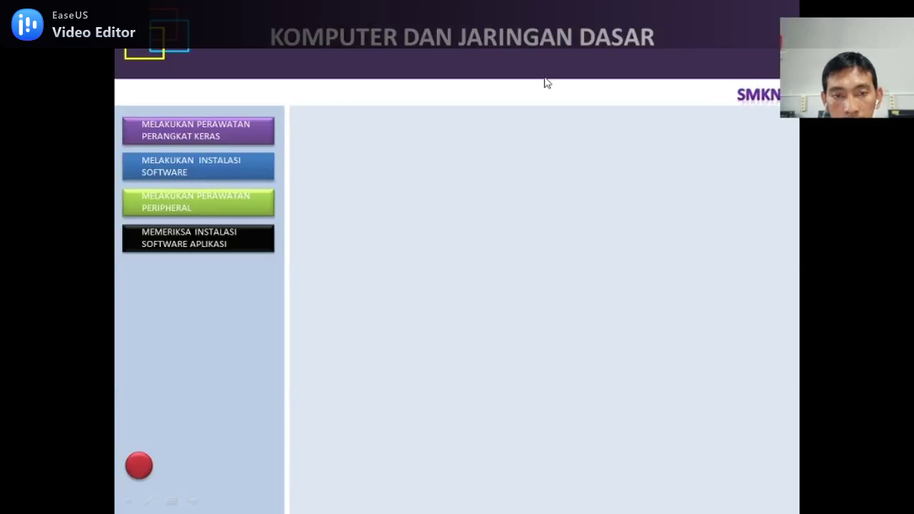
{"action": "left_click", "coordinate": [260, 132]}
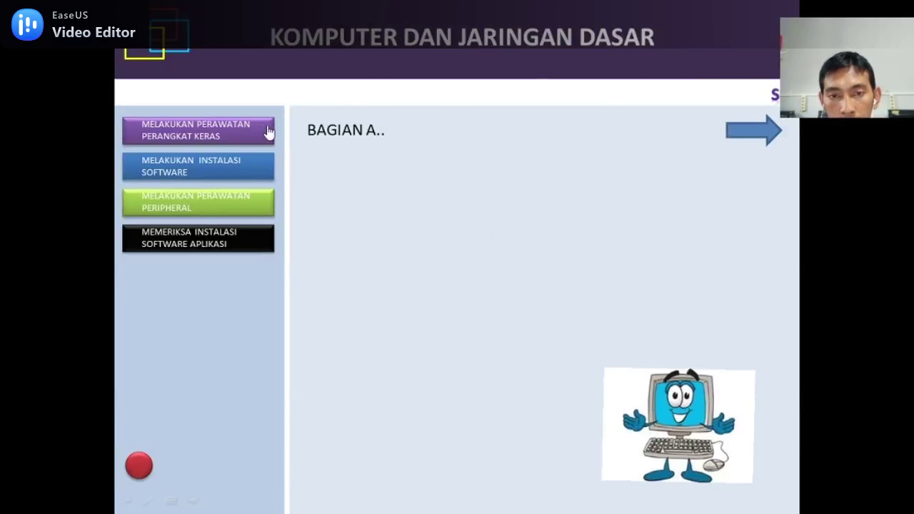
{"action": "left_click", "coordinate": [732, 136]}
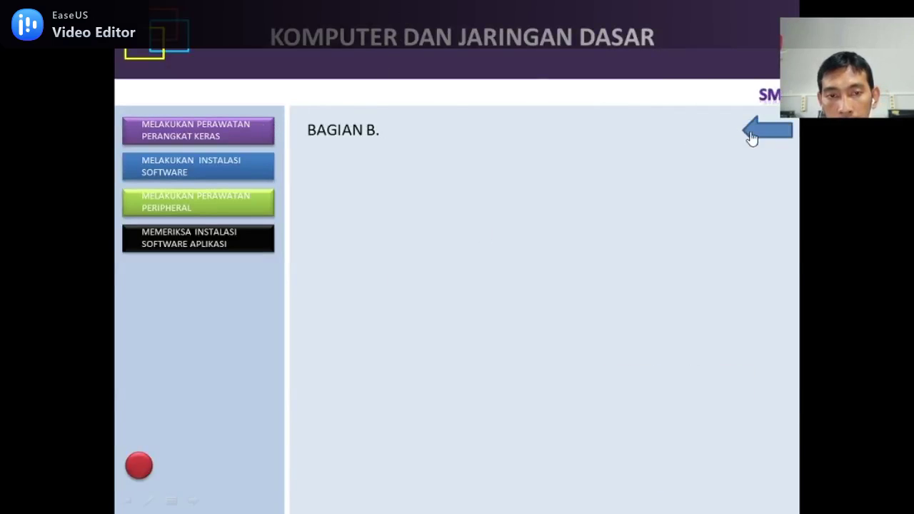
{"action": "left_click", "coordinate": [761, 136]}
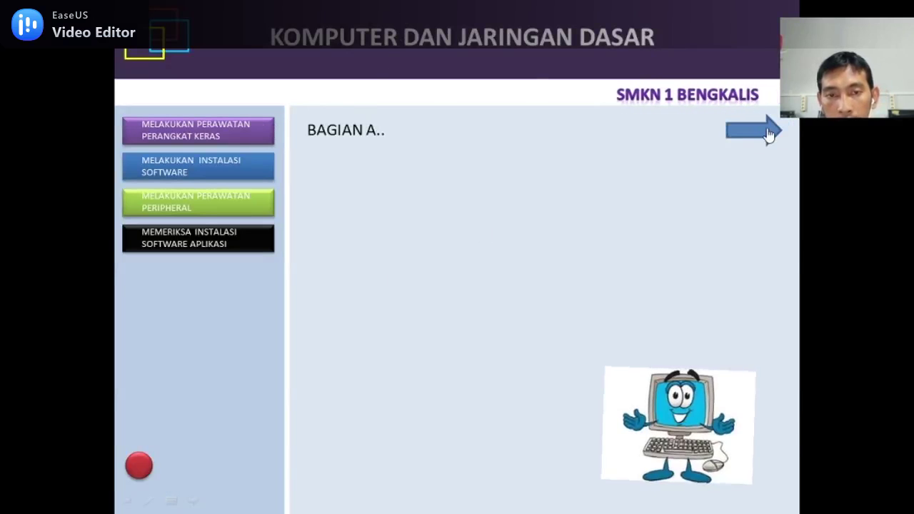
{"action": "left_click", "coordinate": [768, 134]}
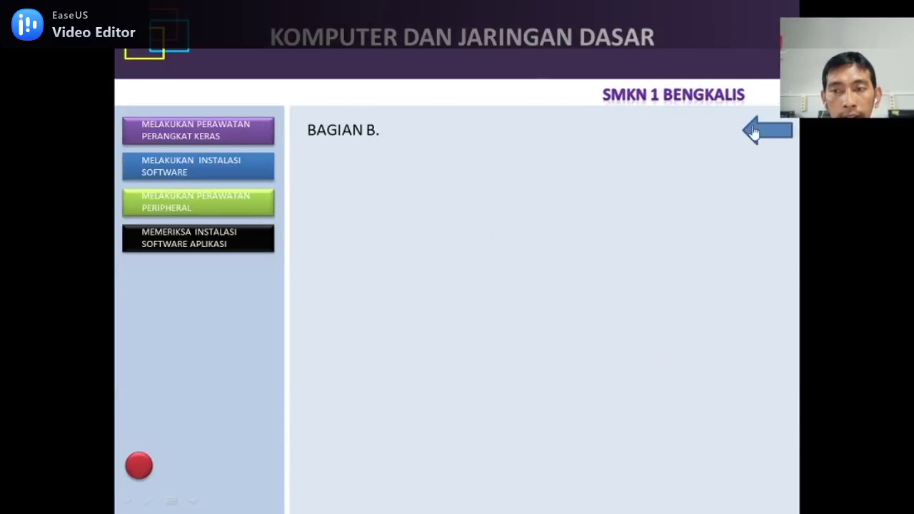
{"action": "left_click", "coordinate": [232, 165]}
{"action": "left_click", "coordinate": [245, 192]}
{"action": "key", "text": "Escape"}
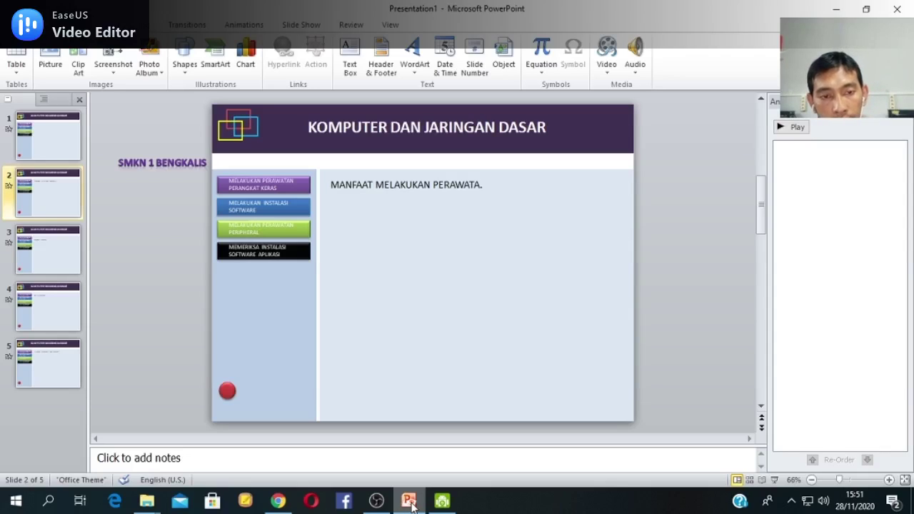
- In Chrome, save the smiling cartoon computer image from the ANIMASI KOMPUTER results to DATADRIVE1 (D:) as a JPEG named 1
{"action": "left_click", "coordinate": [279, 502]}
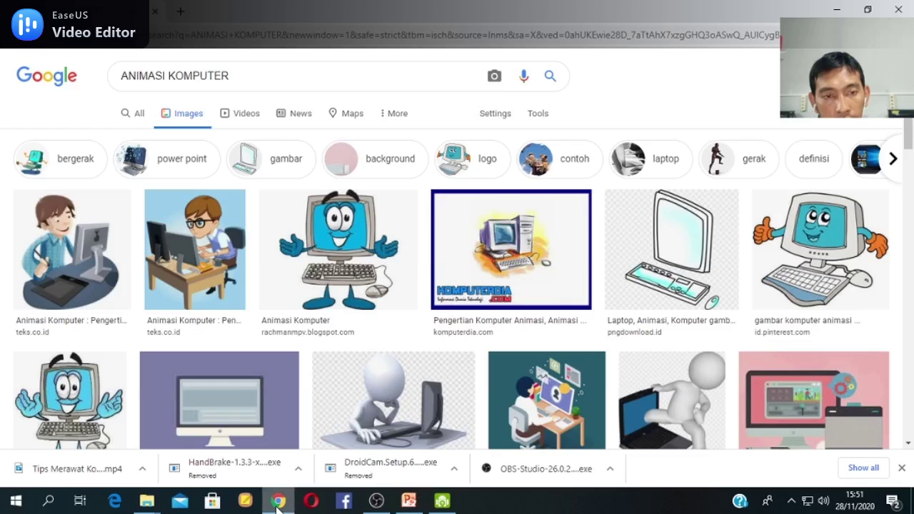
{"action": "right_click", "coordinate": [350, 247]}
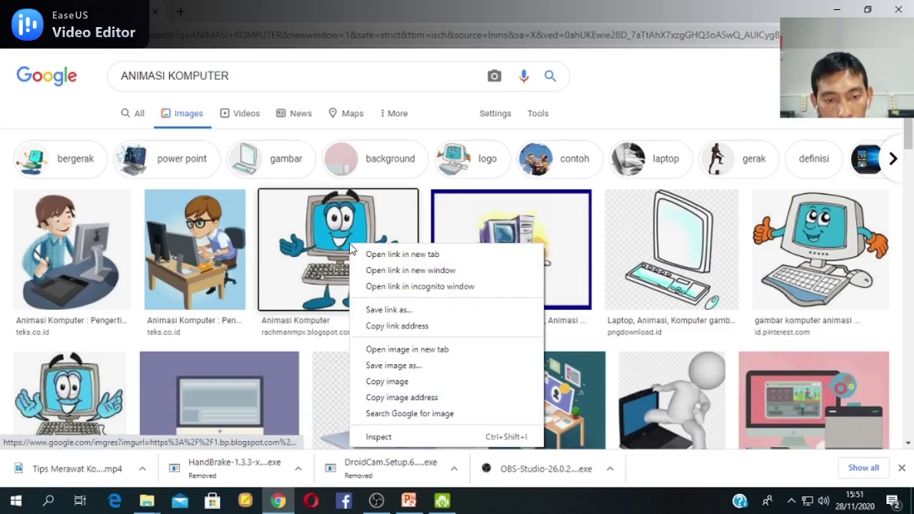
{"action": "left_click", "coordinate": [391, 365]}
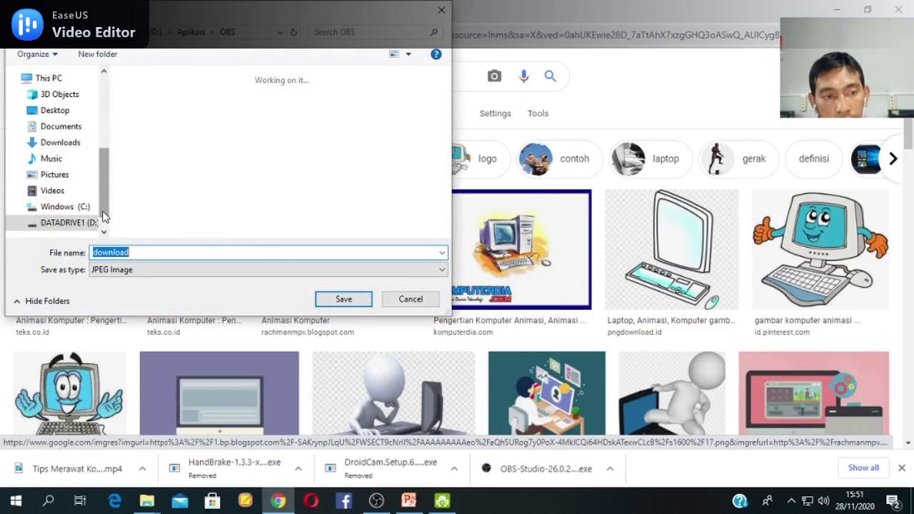
{"action": "type", "text": "1"}
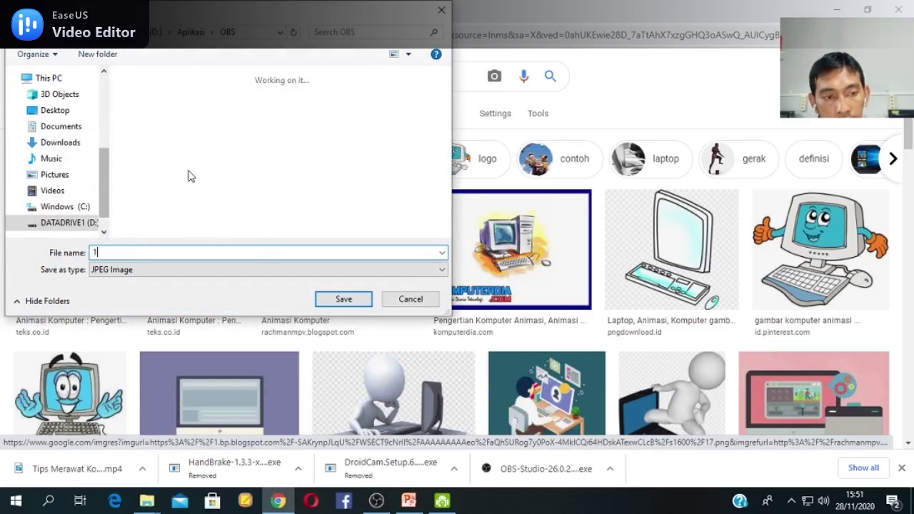
{"action": "left_click", "coordinate": [154, 32]}
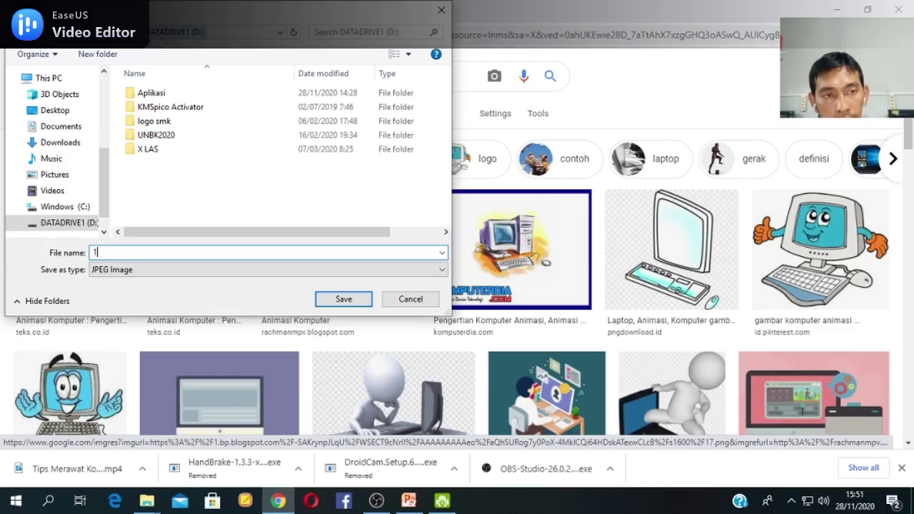
{"action": "left_click", "coordinate": [342, 299]}
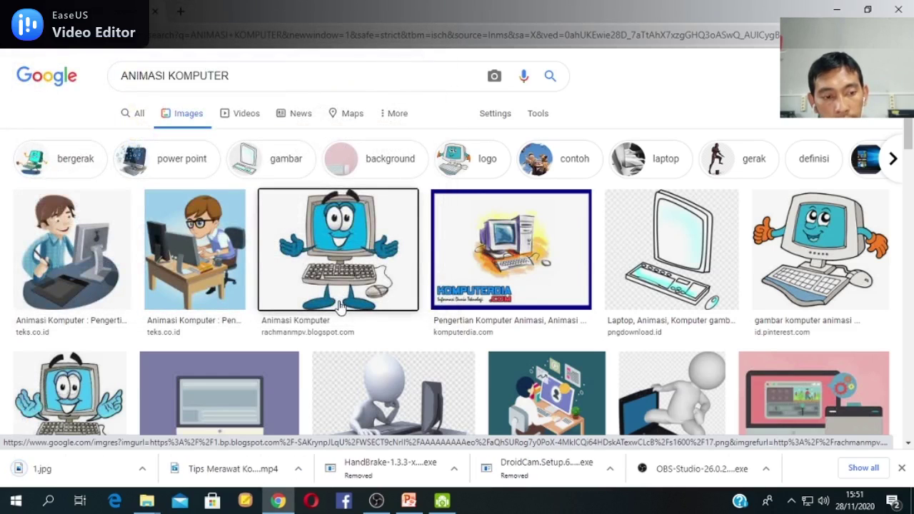
- Back in PowerPoint, insert picture 1 from DATADRIVE1 (D:) into slide 2
{"action": "left_click", "coordinate": [407, 500]}
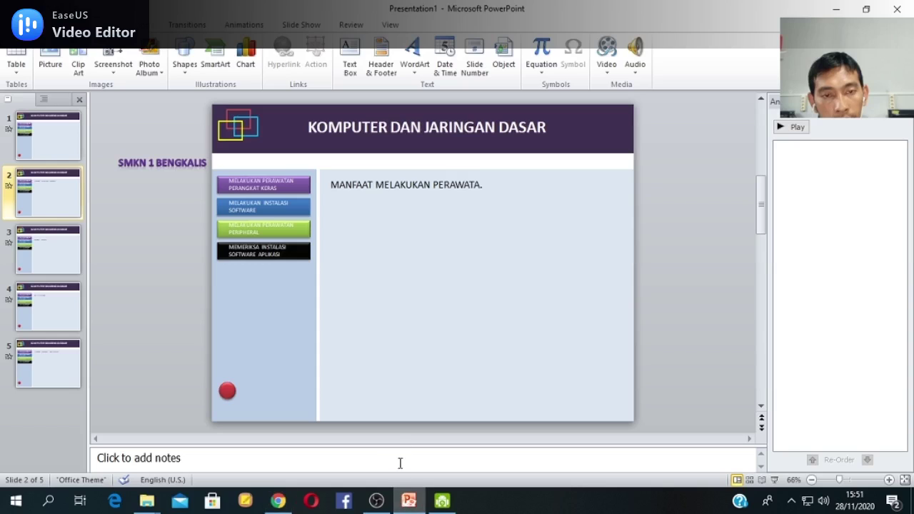
{"action": "left_click", "coordinate": [52, 57]}
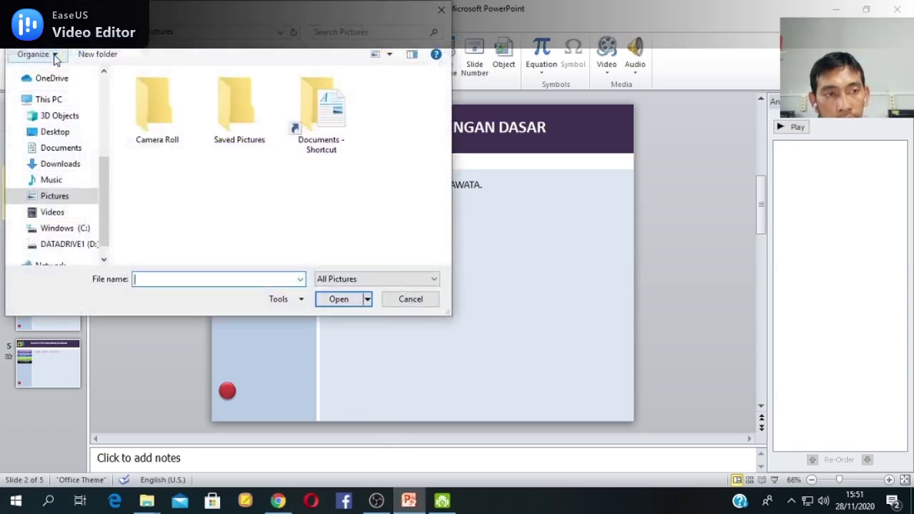
{"action": "left_click", "coordinate": [62, 243]}
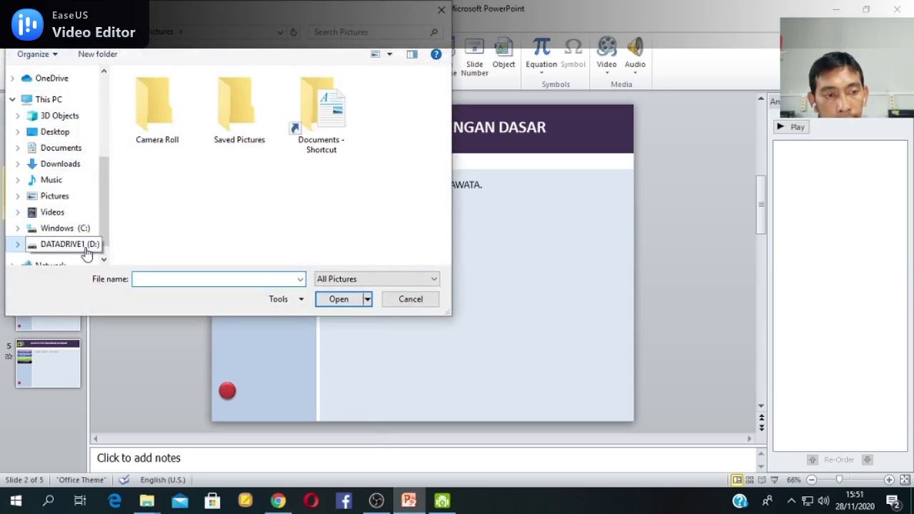
{"action": "left_click", "coordinate": [131, 165]}
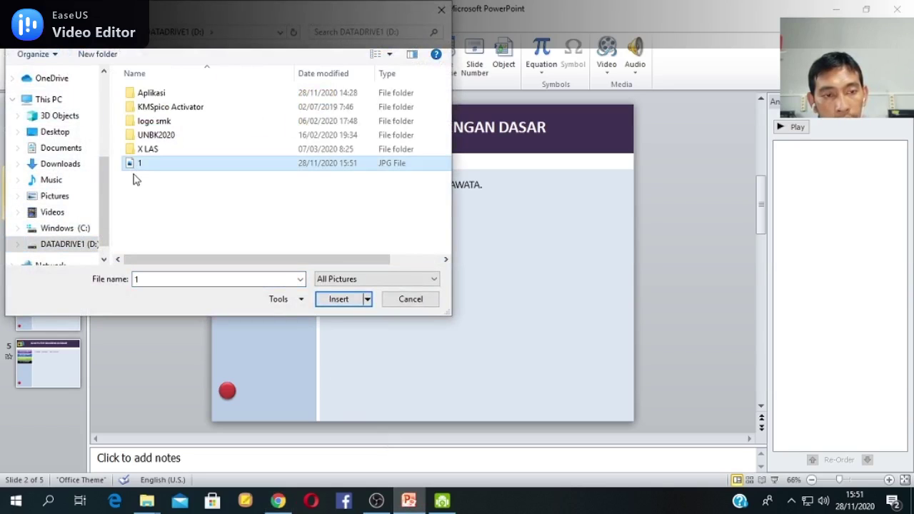
{"action": "left_click", "coordinate": [339, 299]}
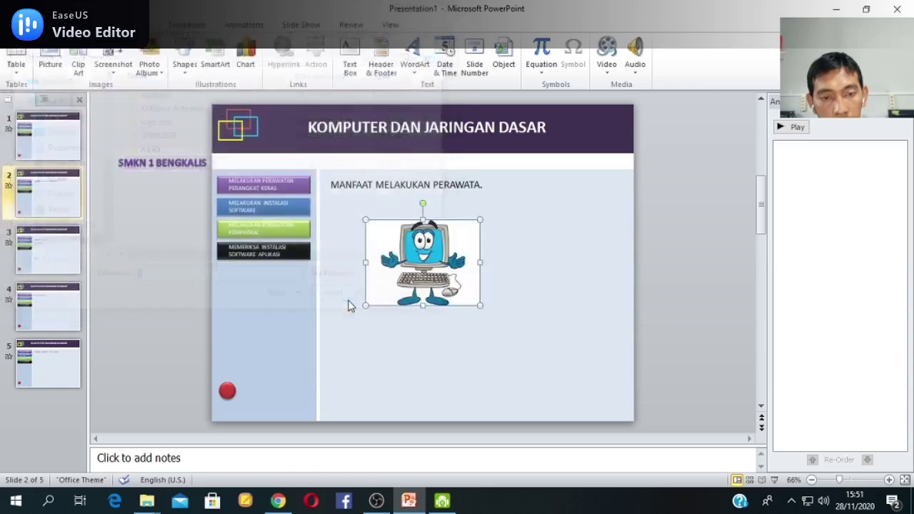
- Move the cartoon computer picture to the lower-right corner of slide 2's content area, shrink it slightly and deselect it
{"action": "left_click_drag", "start_coordinate": [436, 254], "coordinate": [562, 350]}
{"action": "left_click_drag", "start_coordinate": [606, 316], "coordinate": [585, 330]}
{"action": "left_click_drag", "start_coordinate": [550, 381], "coordinate": [570, 380]}
{"action": "left_click", "coordinate": [663, 300]}
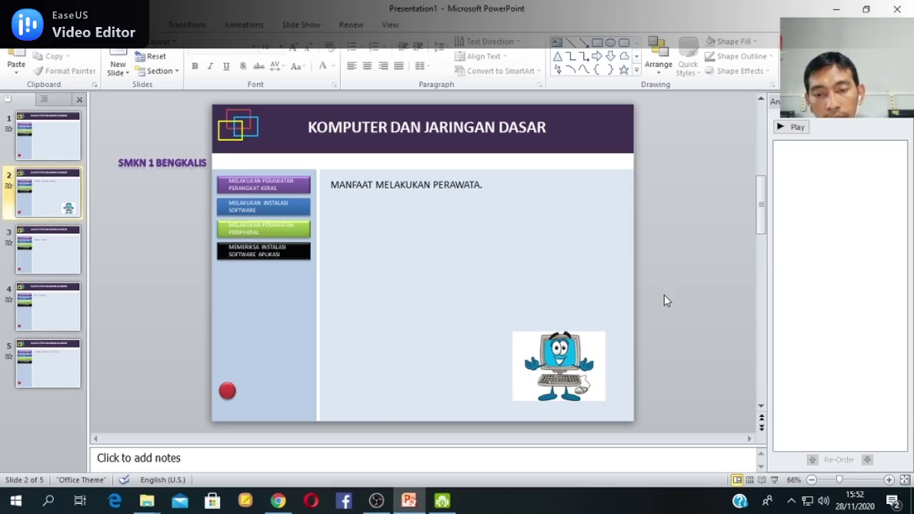
- Apply the Teeter emphasis animation to the cartoon computer picture on slide 2
{"action": "left_click", "coordinate": [569, 366]}
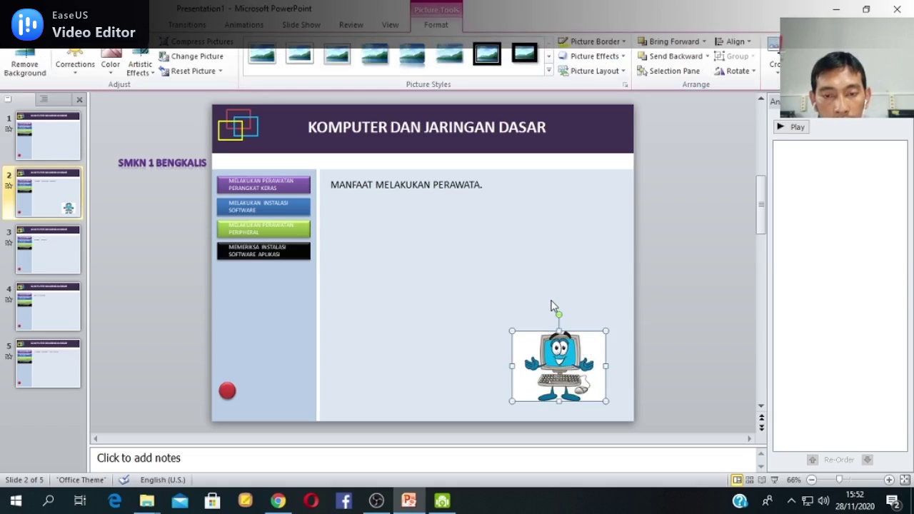
{"action": "left_click", "coordinate": [231, 26]}
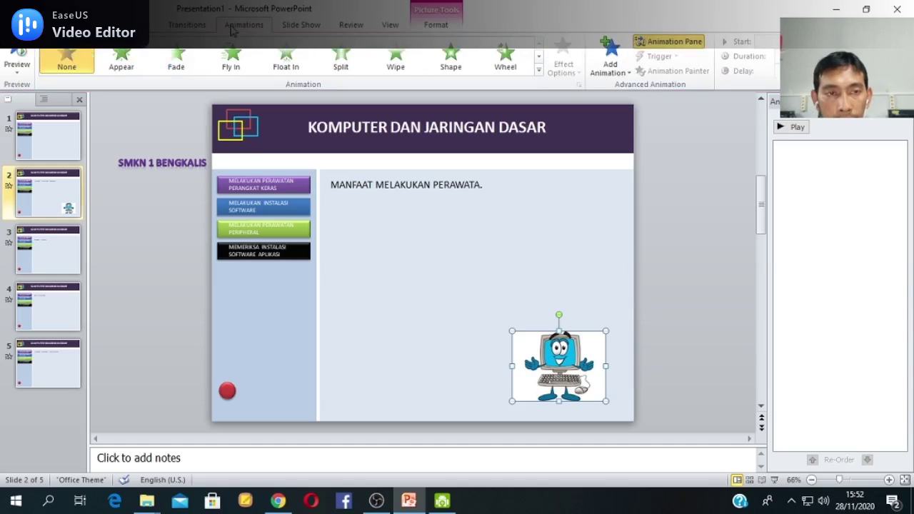
{"action": "left_click", "coordinate": [538, 74]}
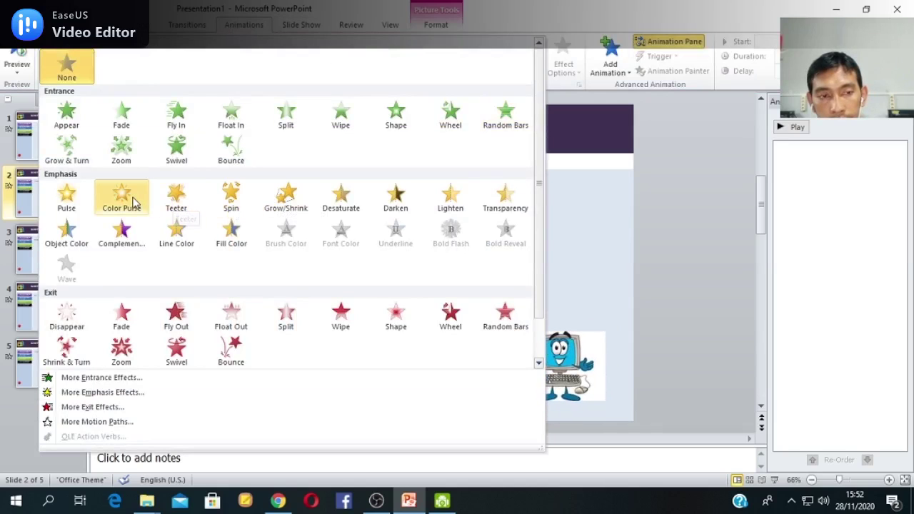
{"action": "left_click", "coordinate": [176, 202]}
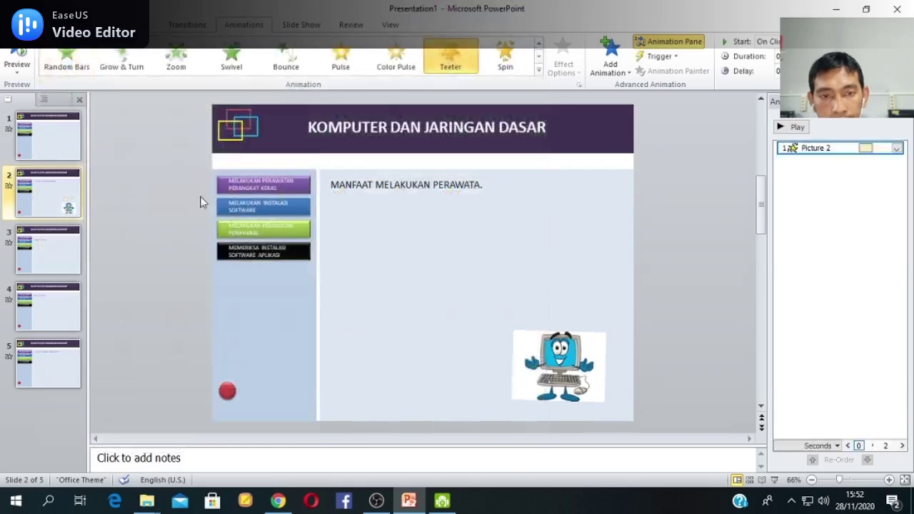
- Set the picture's Teeter timing to start With Previous, last 2 seconds (Medium) and repeat Until Next Click
{"action": "left_click", "coordinate": [897, 150]}
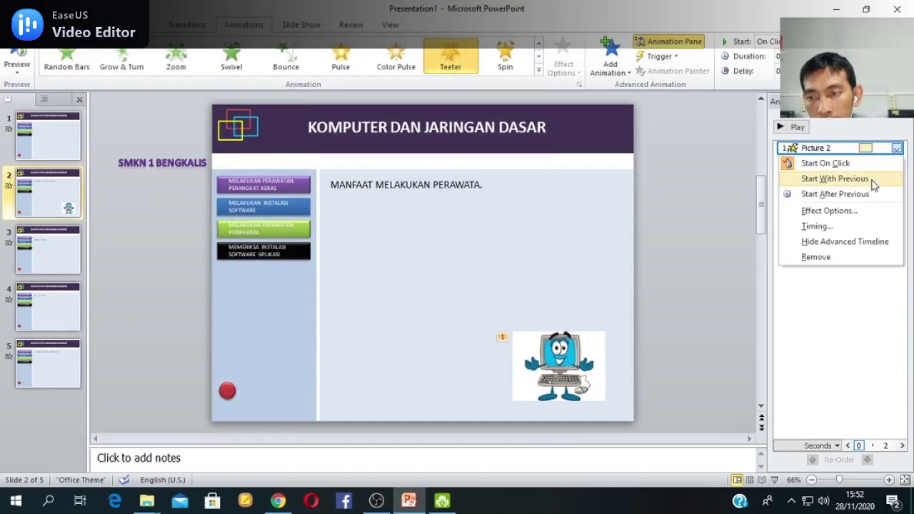
{"action": "left_click", "coordinate": [853, 226]}
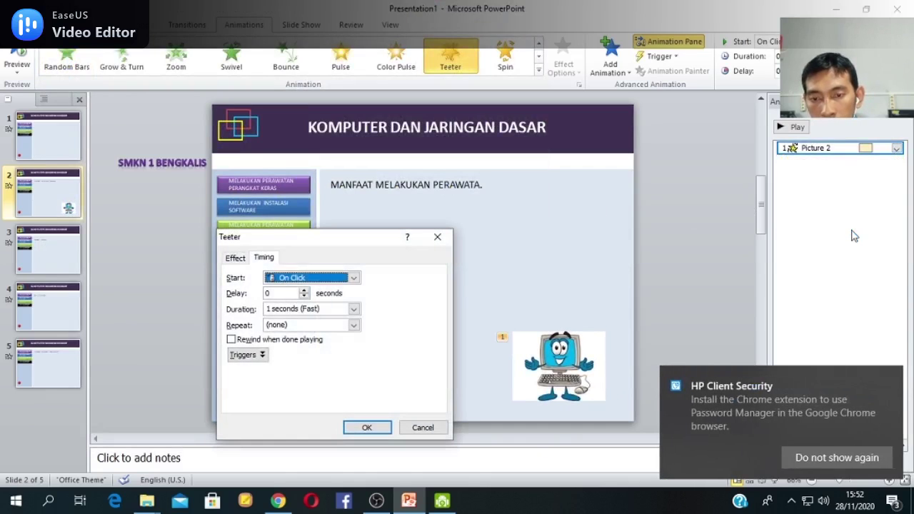
{"action": "left_click", "coordinate": [355, 279]}
{"action": "left_click", "coordinate": [338, 304]}
{"action": "left_click", "coordinate": [354, 325]}
{"action": "left_click", "coordinate": [341, 386]}
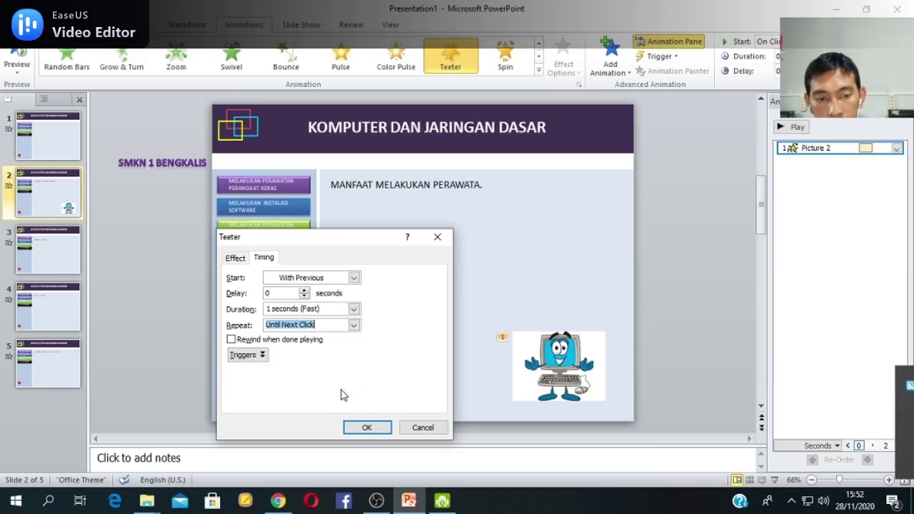
{"action": "left_click", "coordinate": [353, 309]}
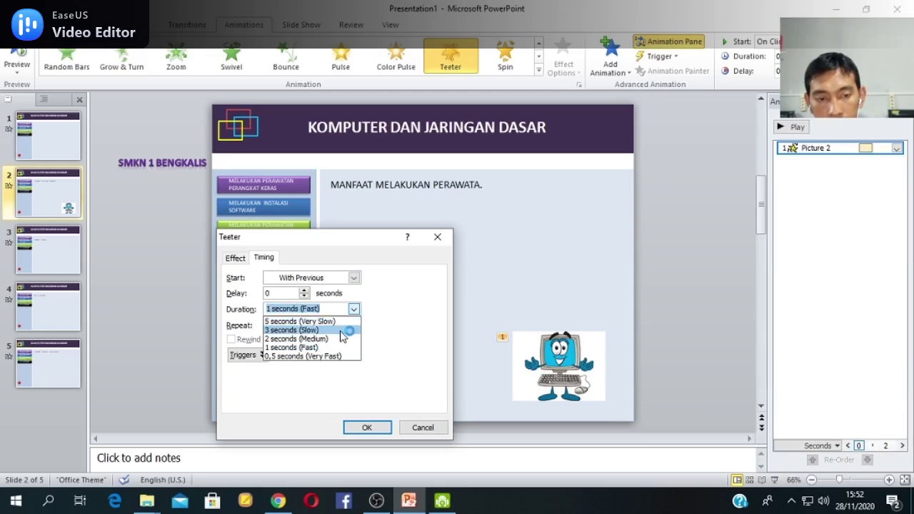
{"action": "left_click", "coordinate": [342, 339]}
{"action": "left_click", "coordinate": [372, 428]}
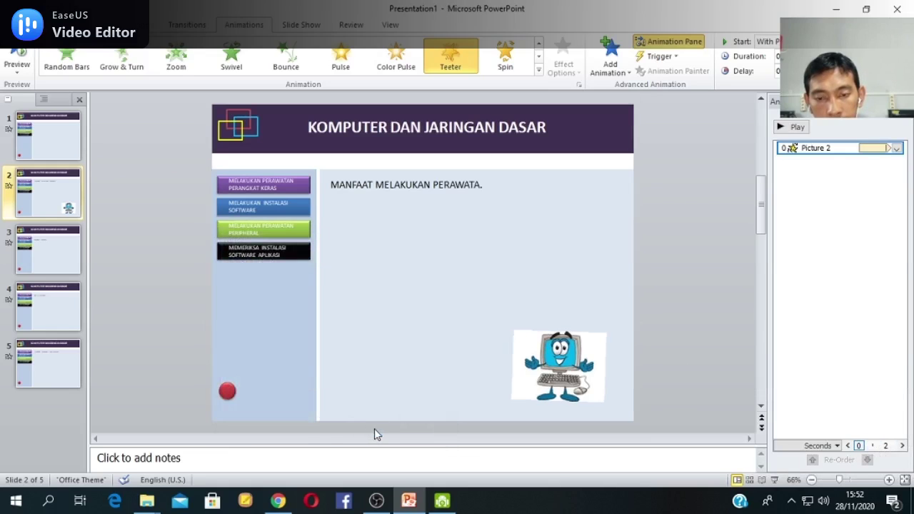